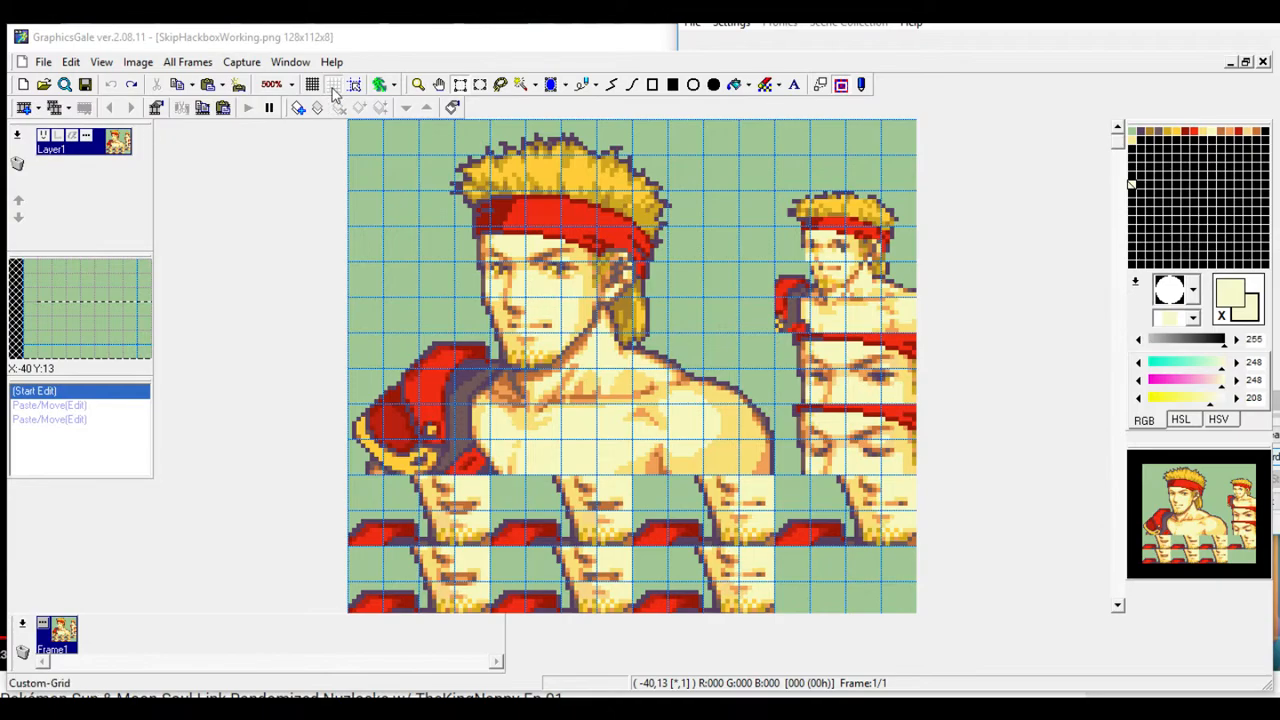
# Step: Compare the portrait sheet with the custom grid hidden and with the pixel grid shown
pyautogui.click(333, 84)
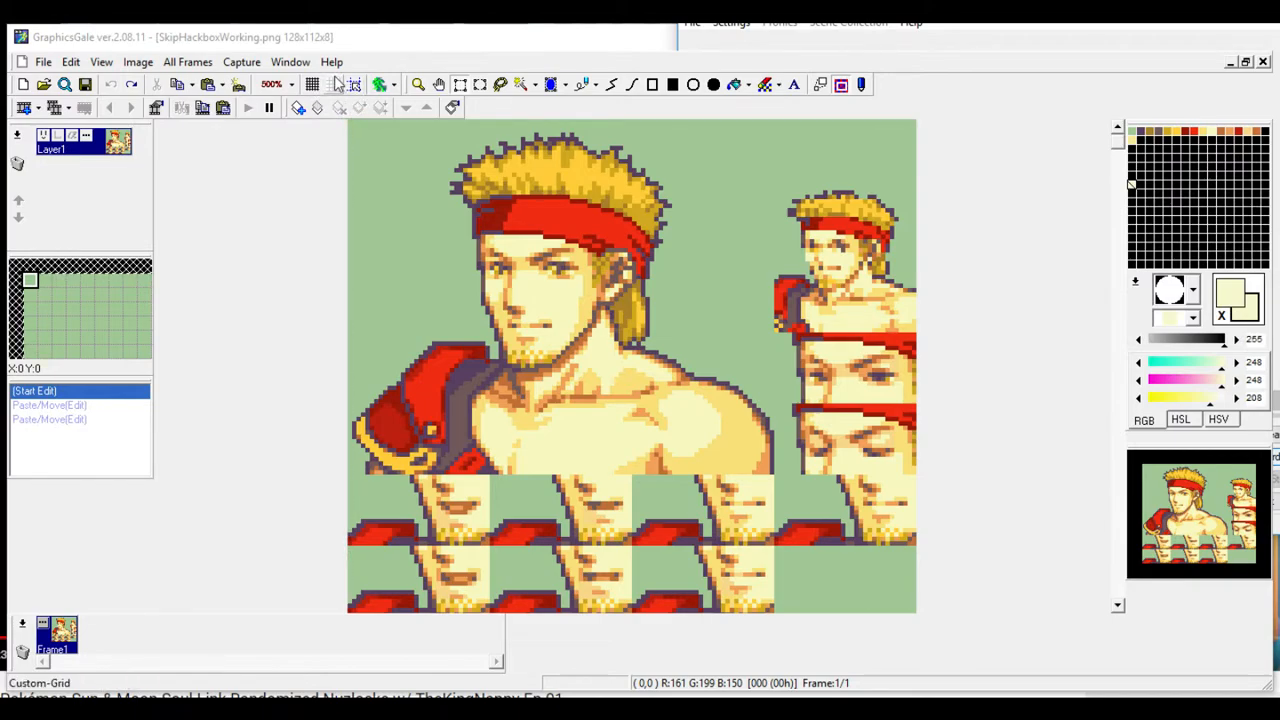
pyautogui.click(334, 85)
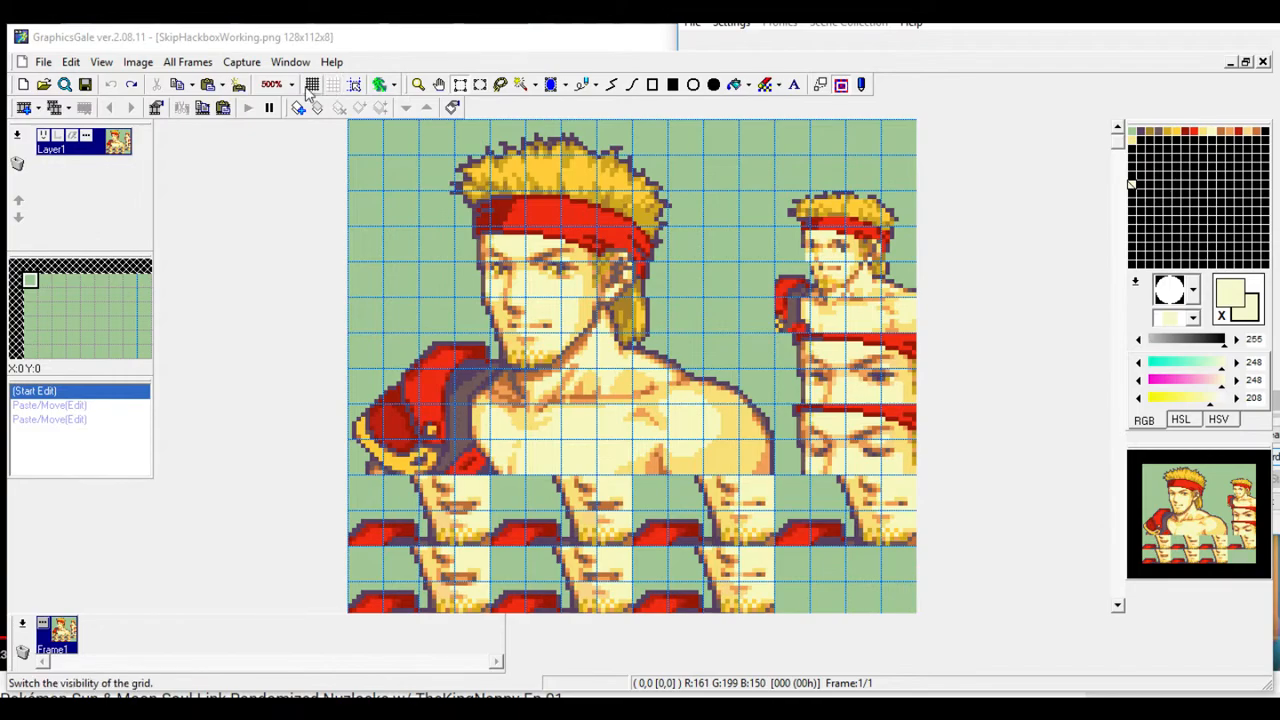
pyautogui.click(312, 85)
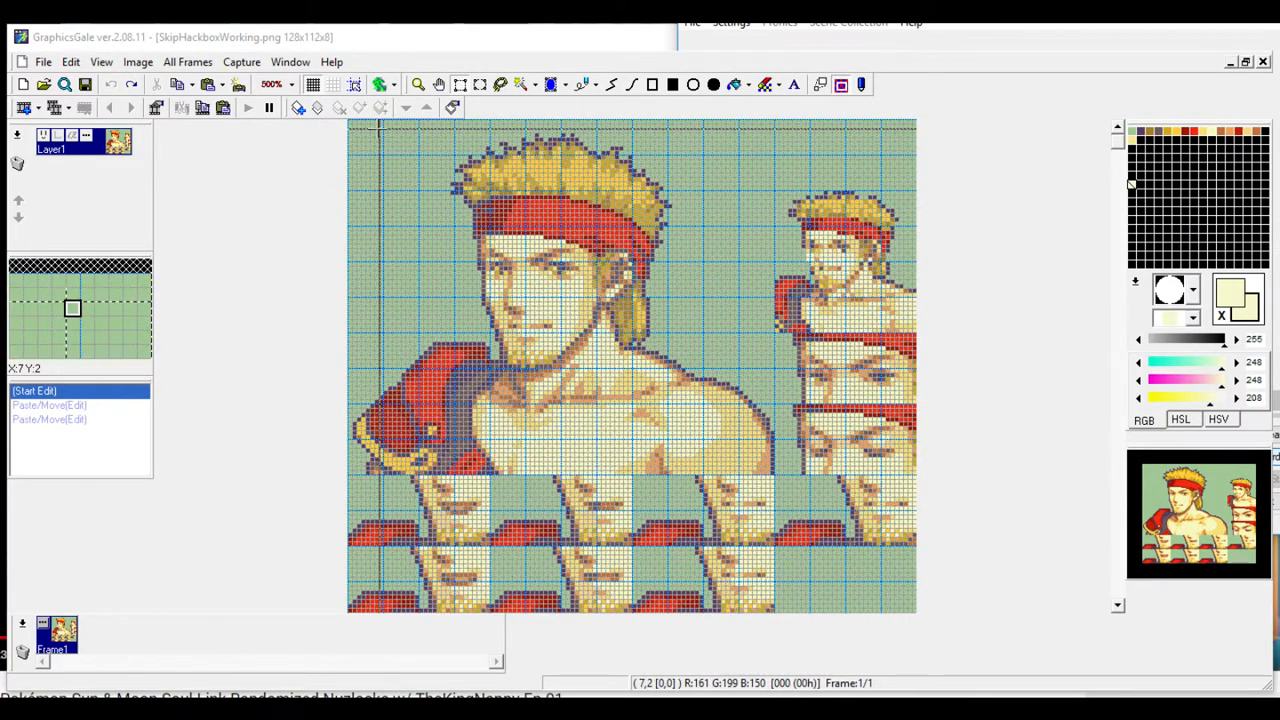
pyautogui.click(312, 84)
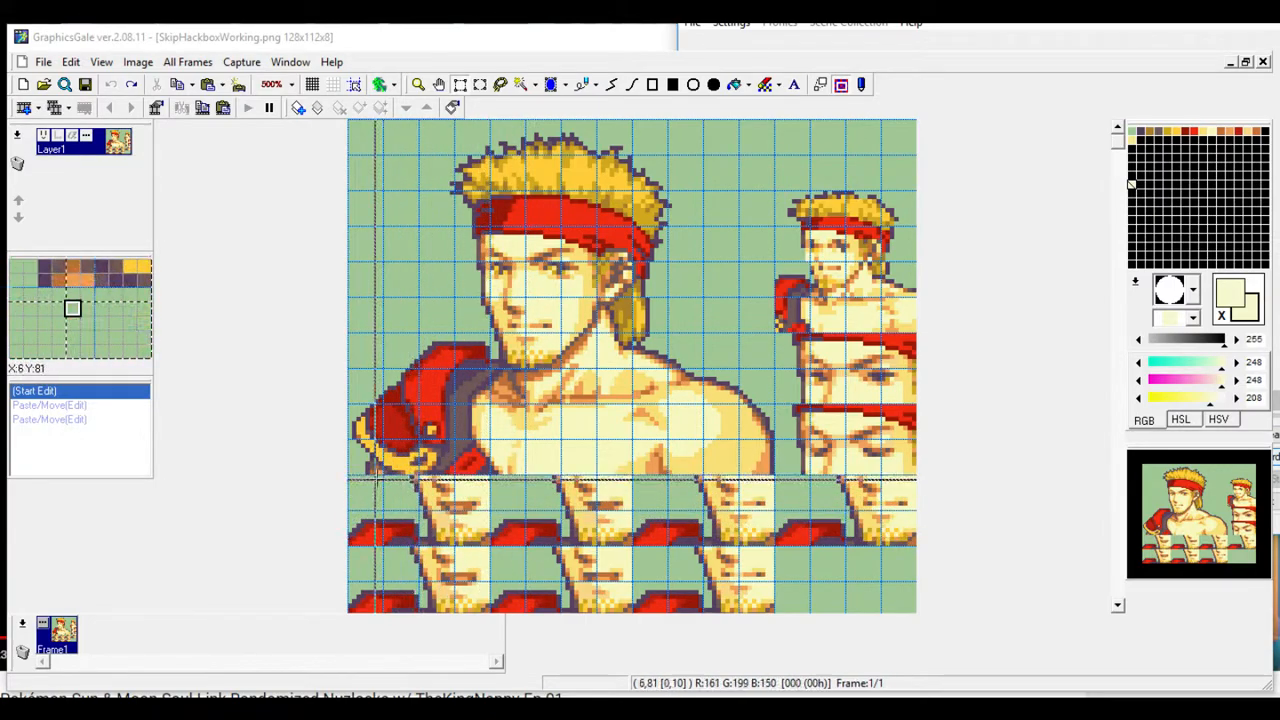
# Step: Try to place a 32×16 block of the portrait's mouth area, starting at X 24, Y 40, over the first mouth frame
pyautogui.moveTo(350, 476); pyautogui.dragTo(491, 547)
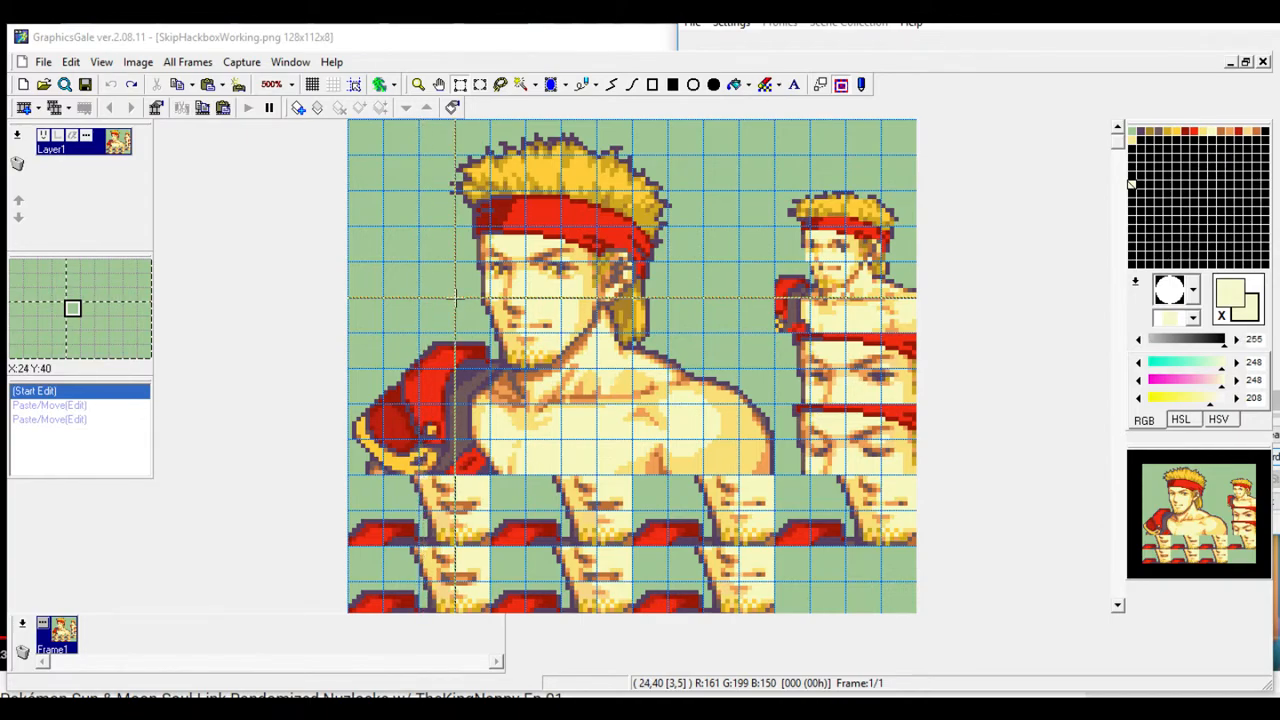
pyautogui.moveTo(455, 297); pyautogui.dragTo(428, 518)
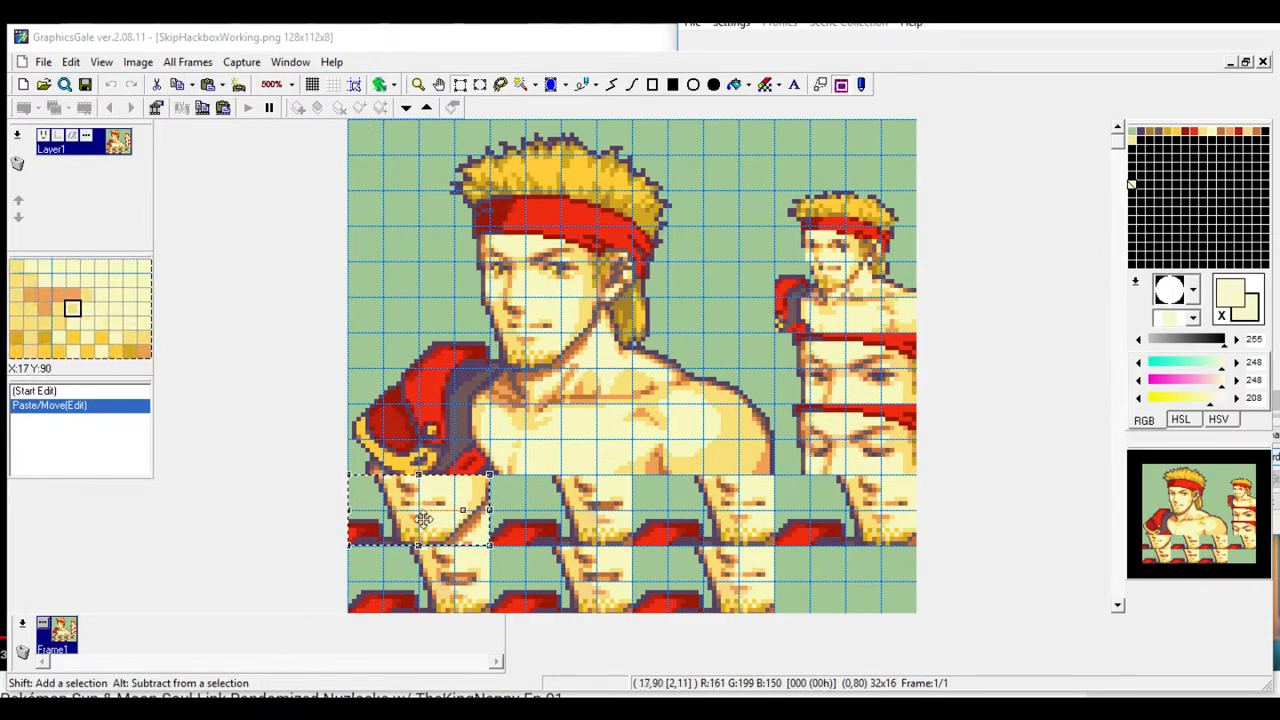
pyautogui.press('Delete')
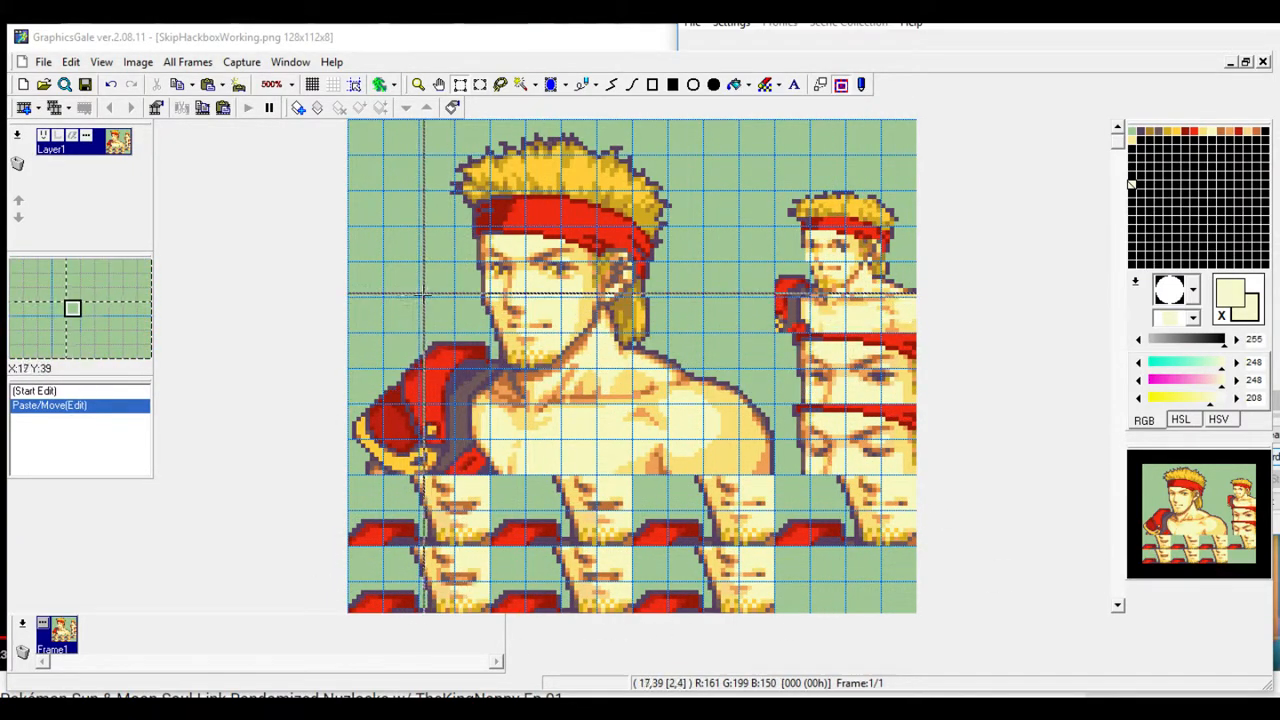
# Step: Copy the portrait's 32×16 mouth area at (16, 40) onto the first mouth frame at (0, 80) and deselect it
pyautogui.moveTo(418, 296); pyautogui.dragTo(563, 372)
pyautogui.hotkey('ctrl', 'c')
pyautogui.hotkey('ctrl', 'v')
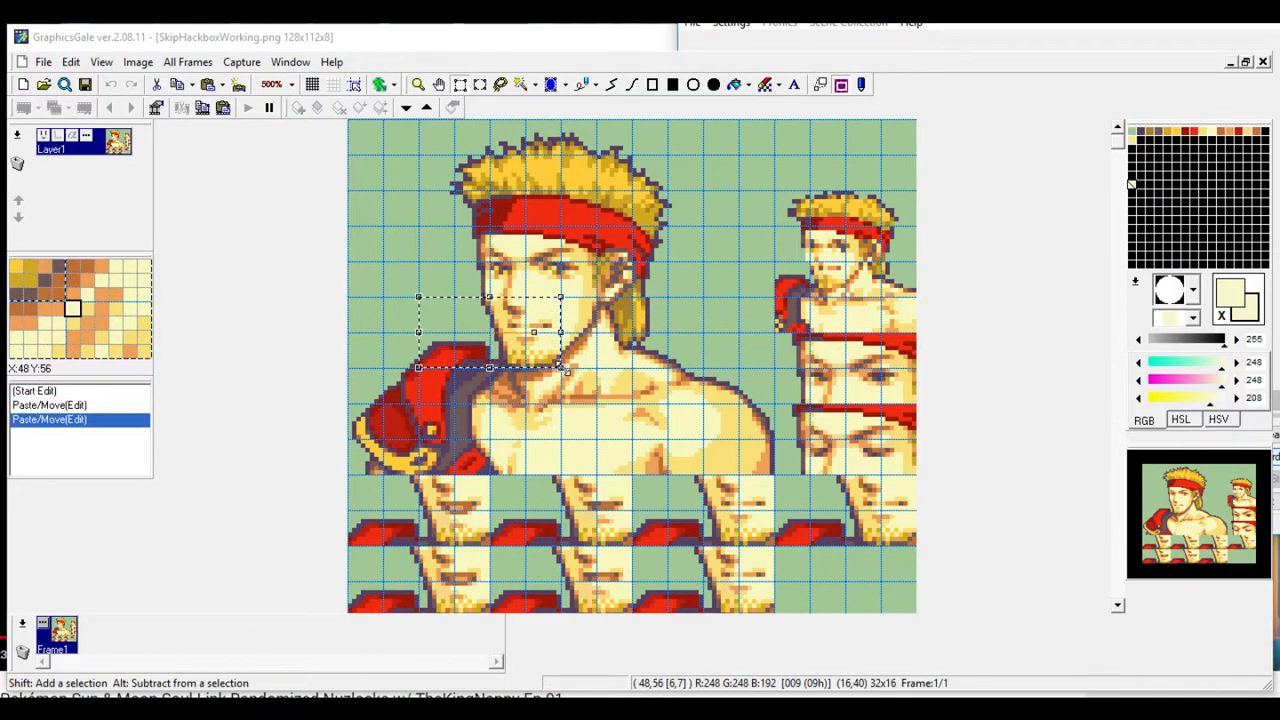
pyautogui.moveTo(470, 332); pyautogui.dragTo(404, 520)
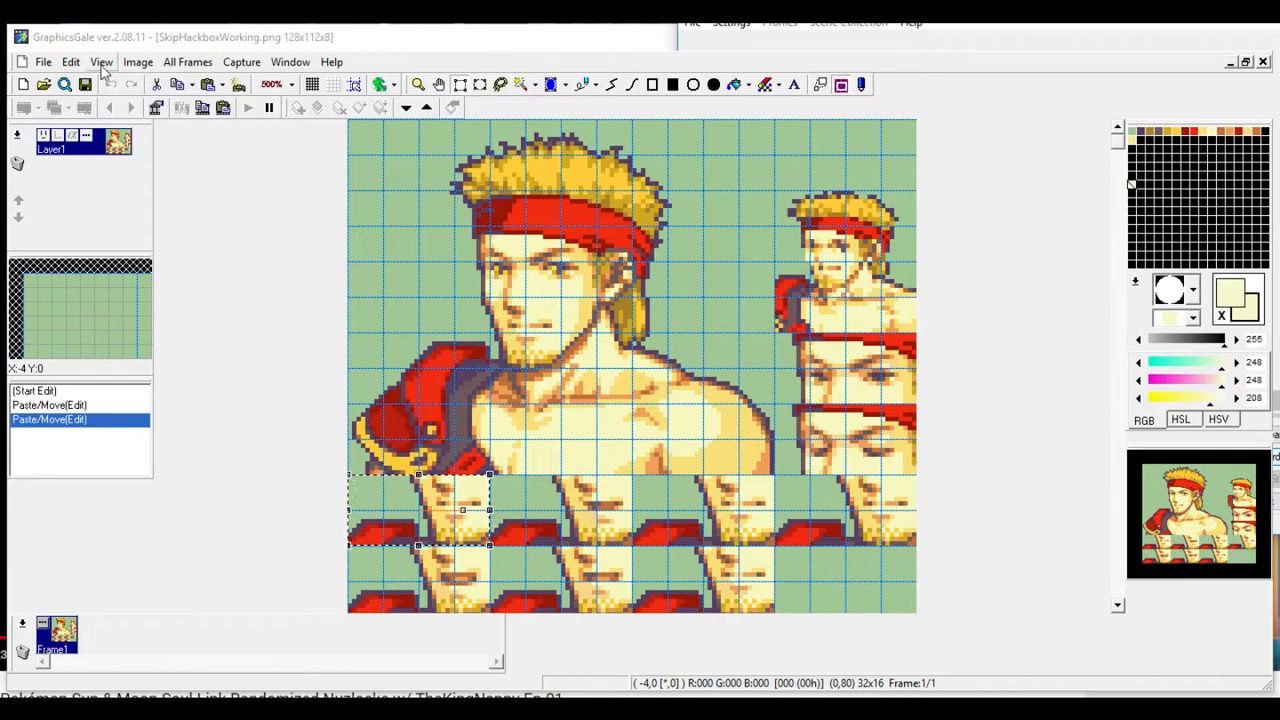
pyautogui.click(504, 507)
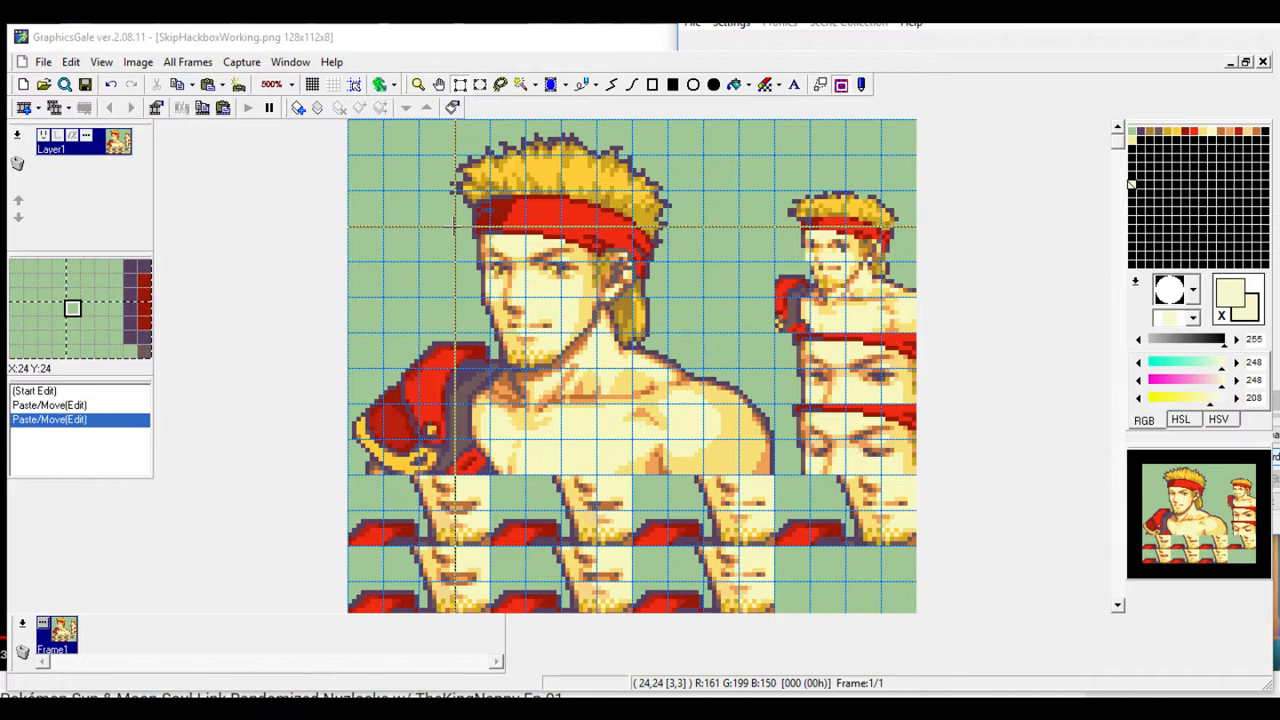
# Step: Try to place a 32×16 eye block, shifted one grid cell toward the portrait's ear, over the upper eye frame at (96, 48)
pyautogui.moveTo(455, 226); pyautogui.dragTo(597, 297)
pyautogui.click(619, 276)
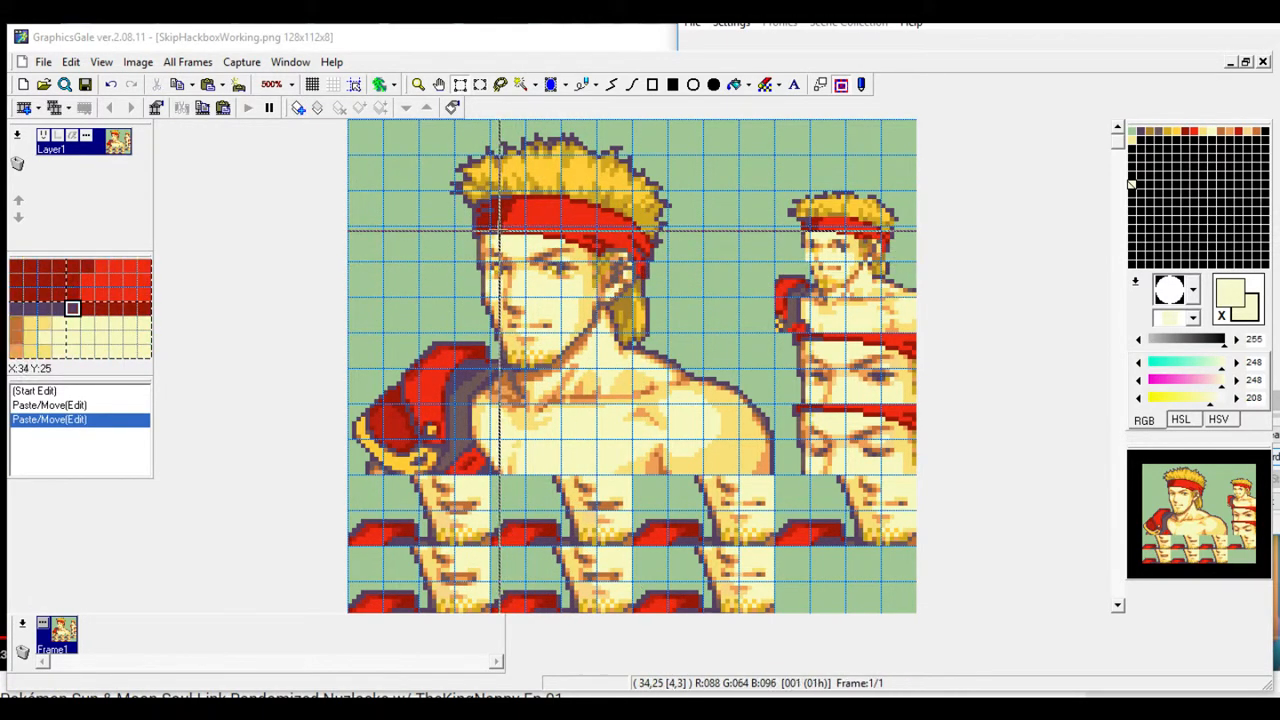
pyautogui.moveTo(490, 226); pyautogui.dragTo(845, 380)
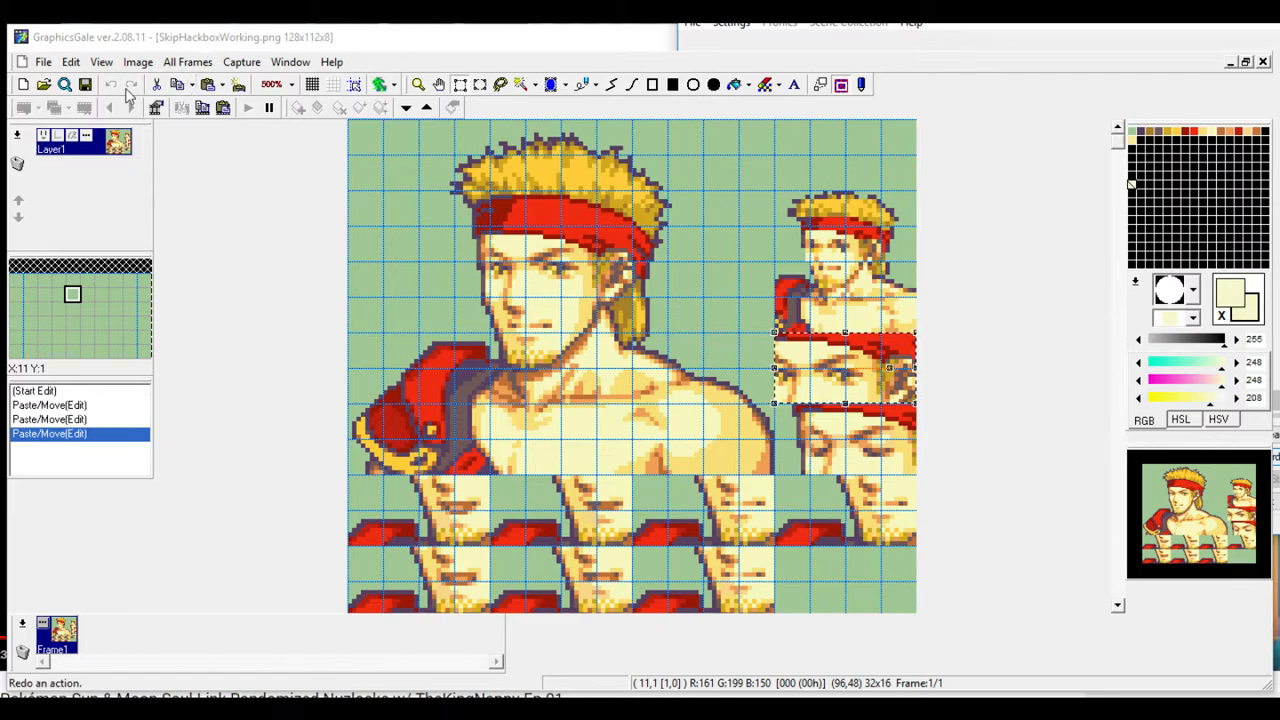
pyautogui.click(708, 305)
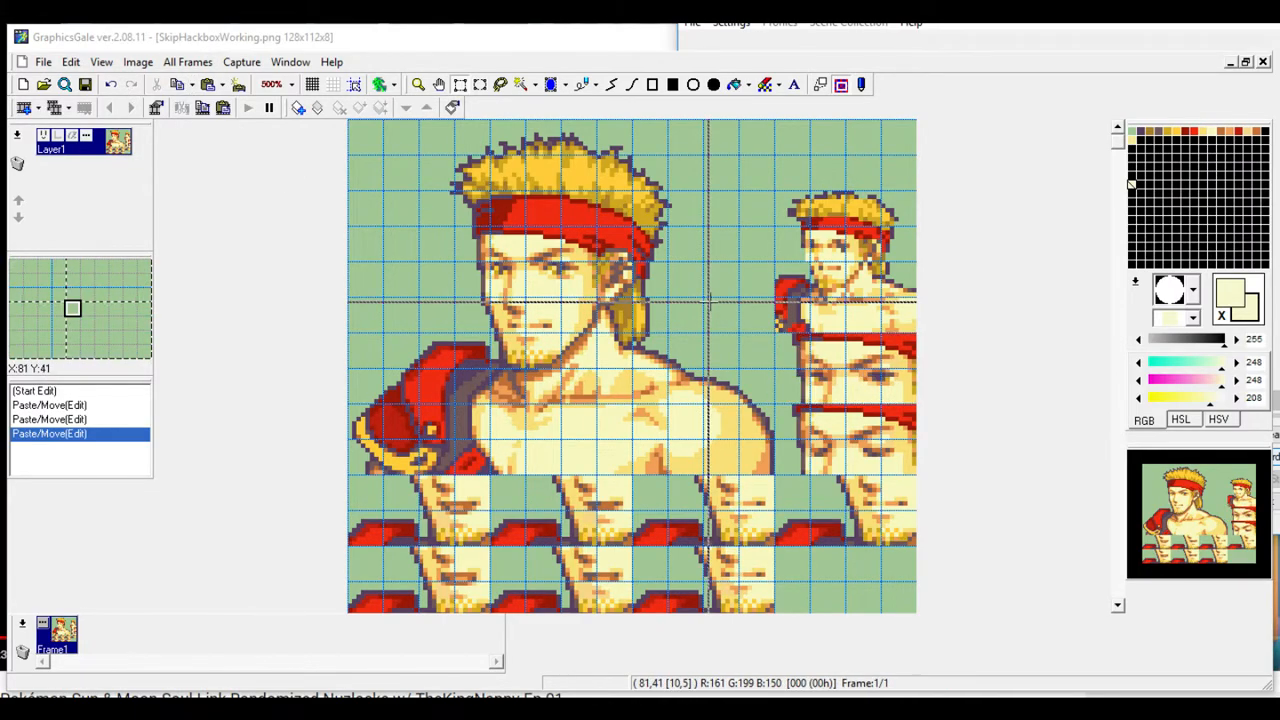
# Step: Try to place a copy of the 32×16 eye area at (24, 24) over the upper eye frame and over the background at (72, 0)
pyautogui.moveTo(455, 228); pyautogui.dragTo(596, 297)
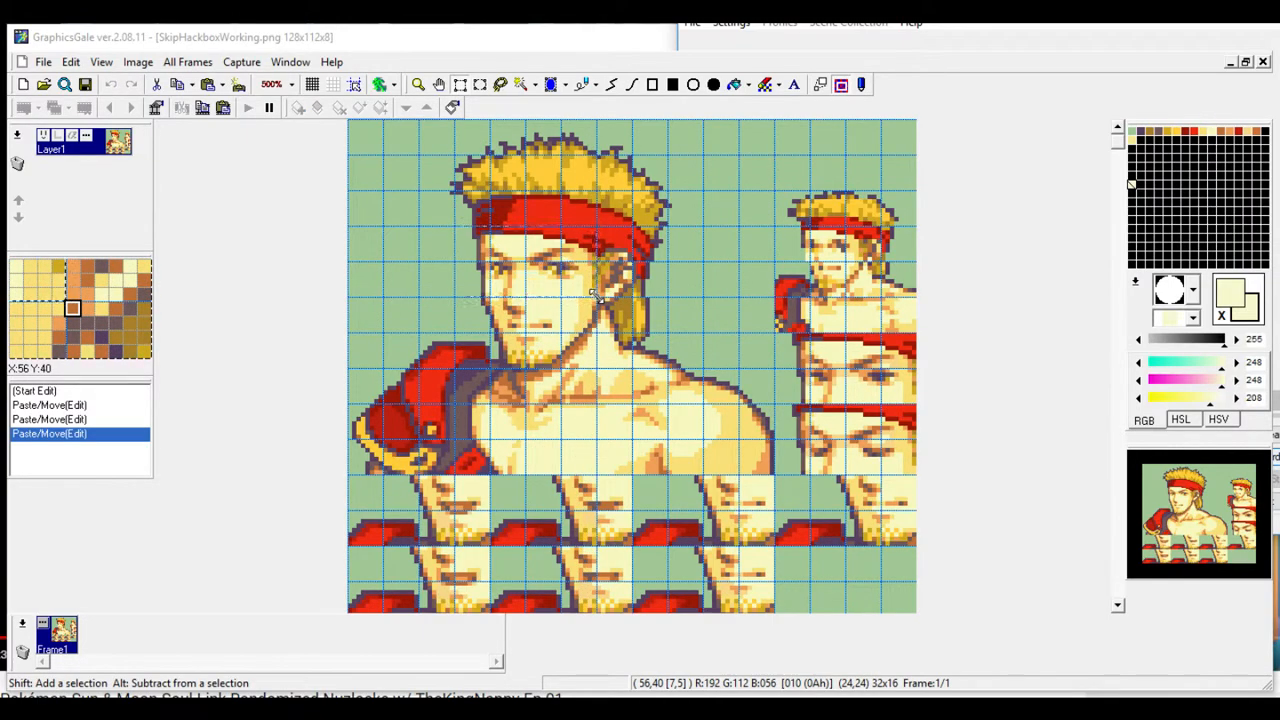
pyautogui.hotkey('ctrl', 'c')
pyautogui.hotkey('ctrl', 'v')
pyautogui.moveTo(512, 259); pyautogui.dragTo(833, 367)
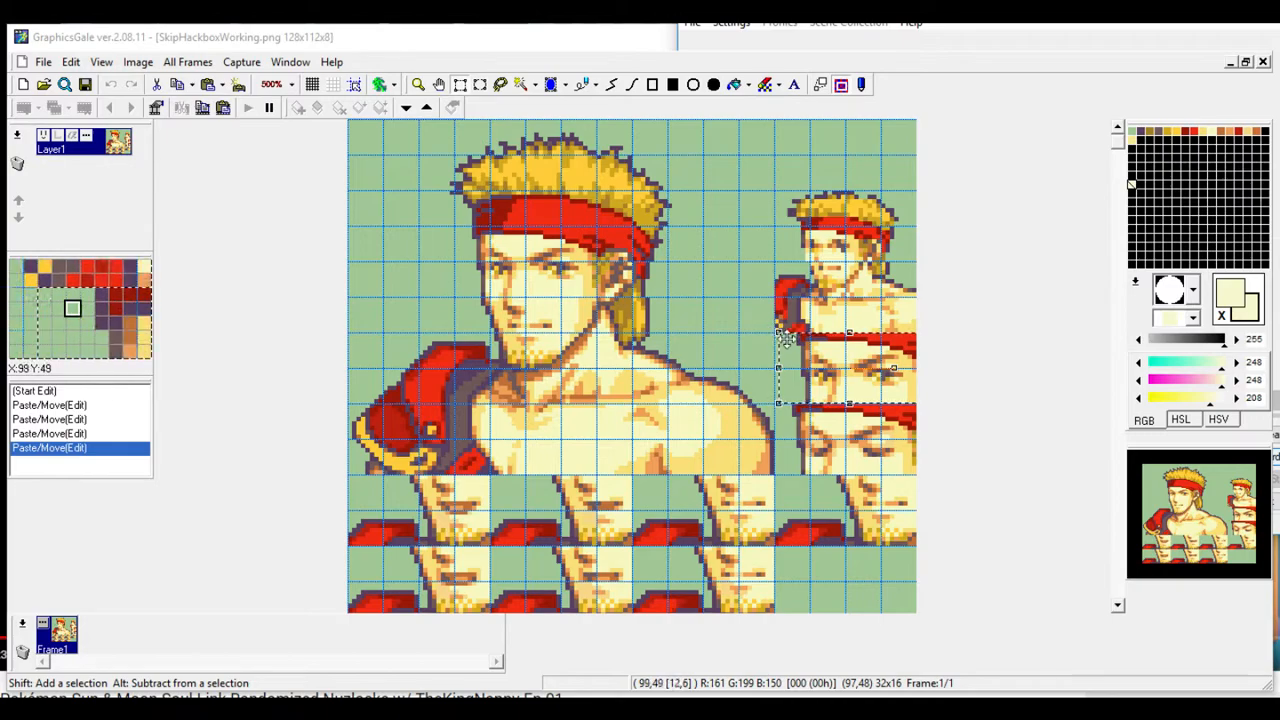
pyautogui.moveTo(821, 367); pyautogui.dragTo(709, 156)
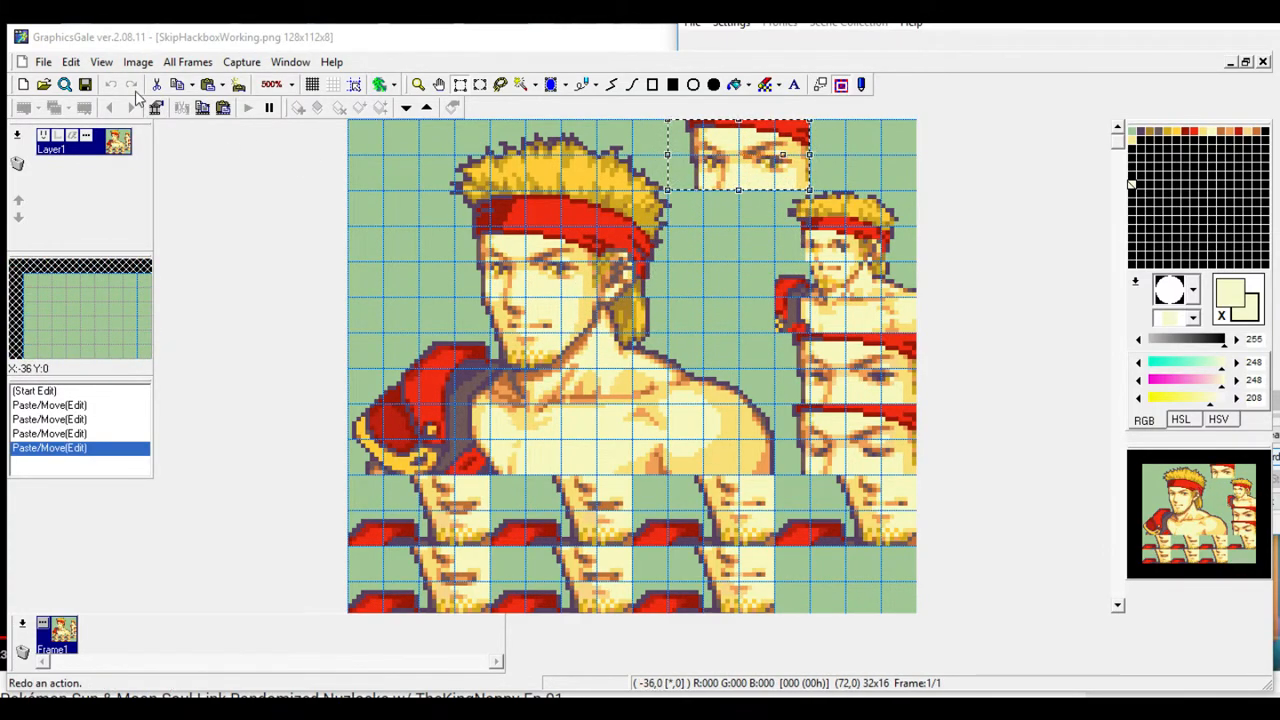
pyautogui.press('Delete')
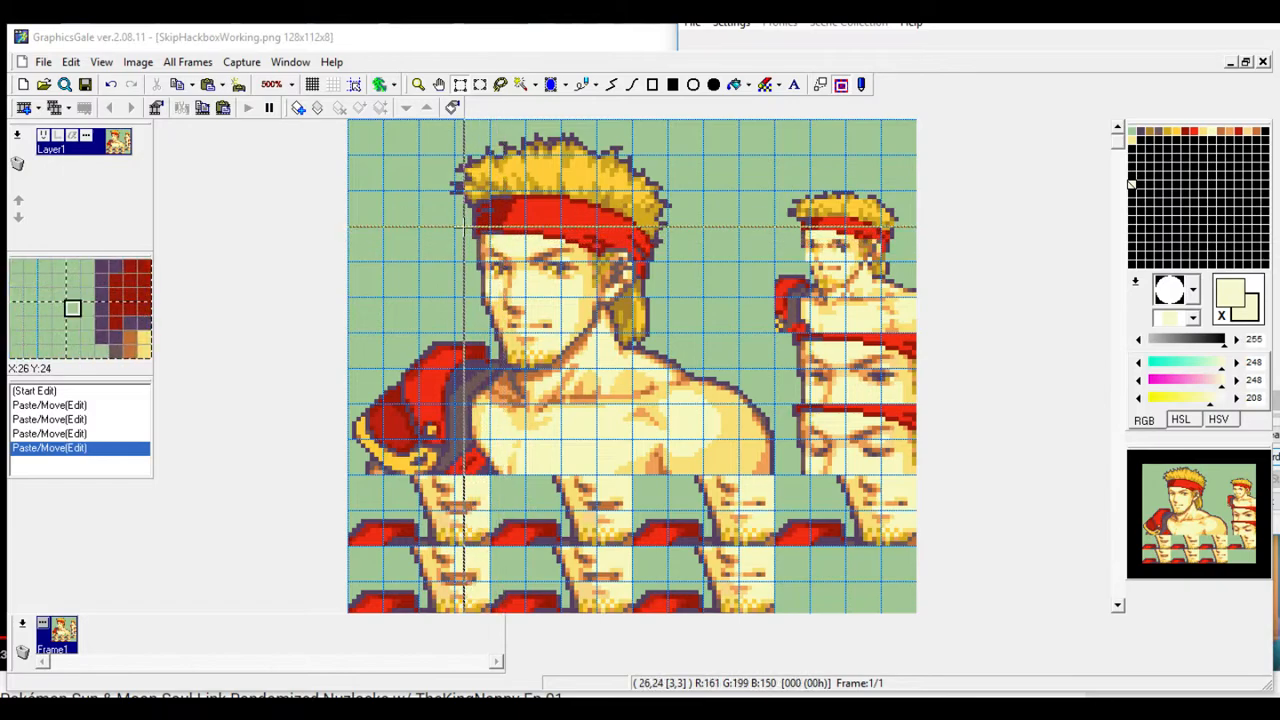
# Step: Outline the portrait's 32×16 eye area at (24, 24) and the area one grid cell closer to the ear to compare them
pyautogui.moveTo(455, 228); pyautogui.dragTo(597, 297)
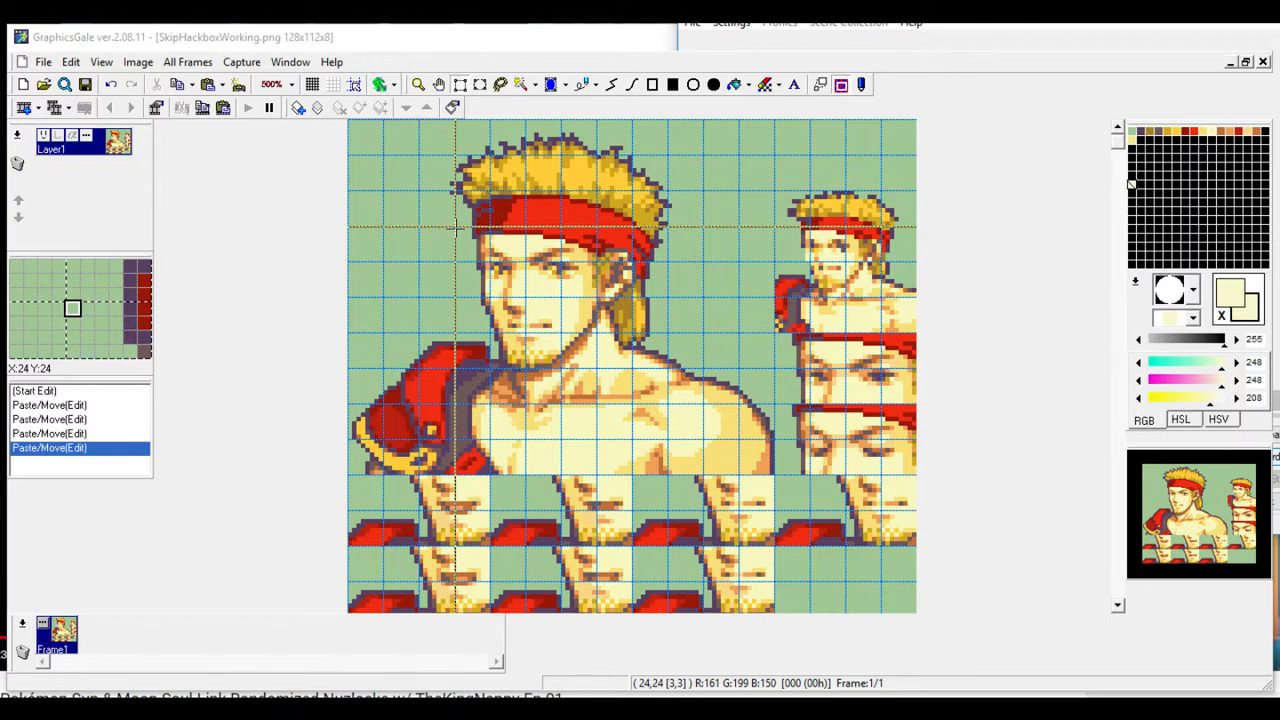
pyautogui.moveTo(455, 227); pyautogui.dragTo(596, 296)
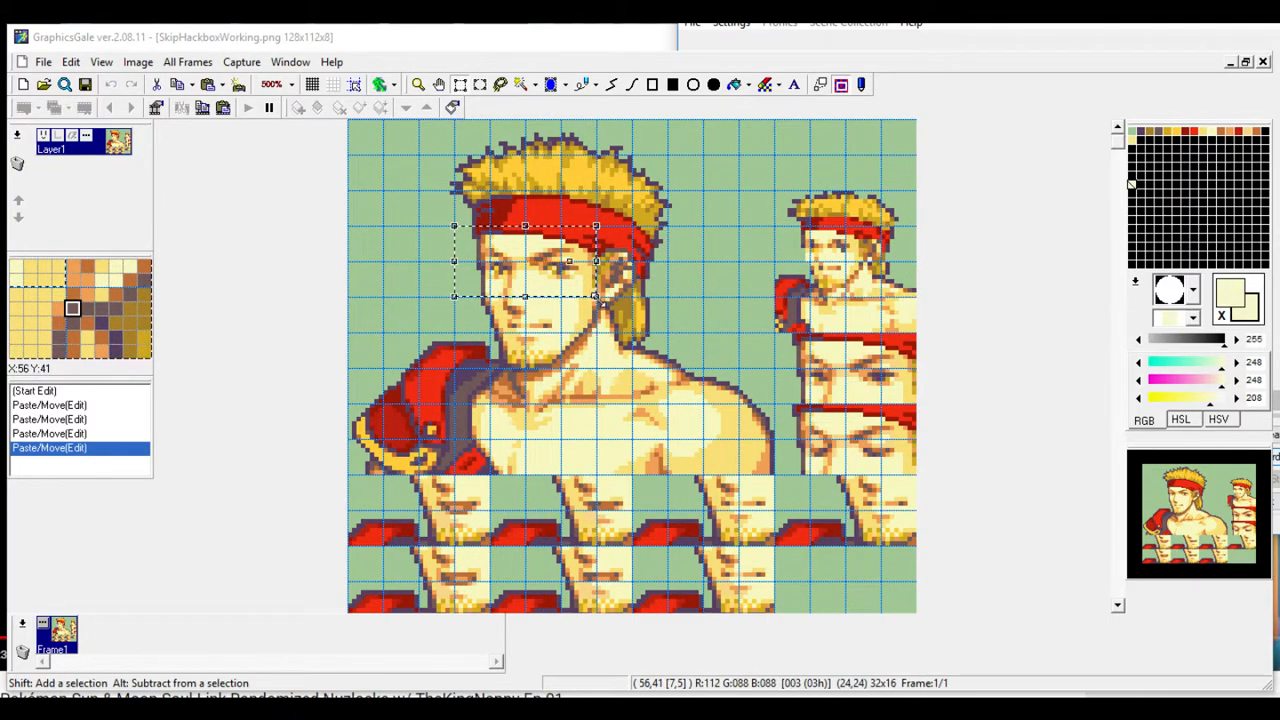
pyautogui.click(557, 307)
pyautogui.moveTo(490, 226); pyautogui.dragTo(632, 297)
pyautogui.click(694, 246)
# Step: Try moving differently aligned 32×16 mouth blocks from the portrait over the lower eye frame and onto the portrait's shoulder at (62, 50)
pyautogui.moveTo(490, 297); pyautogui.dragTo(632, 369)
pyautogui.click(518, 333)
pyautogui.moveTo(518, 333); pyautogui.dragTo(856, 425)
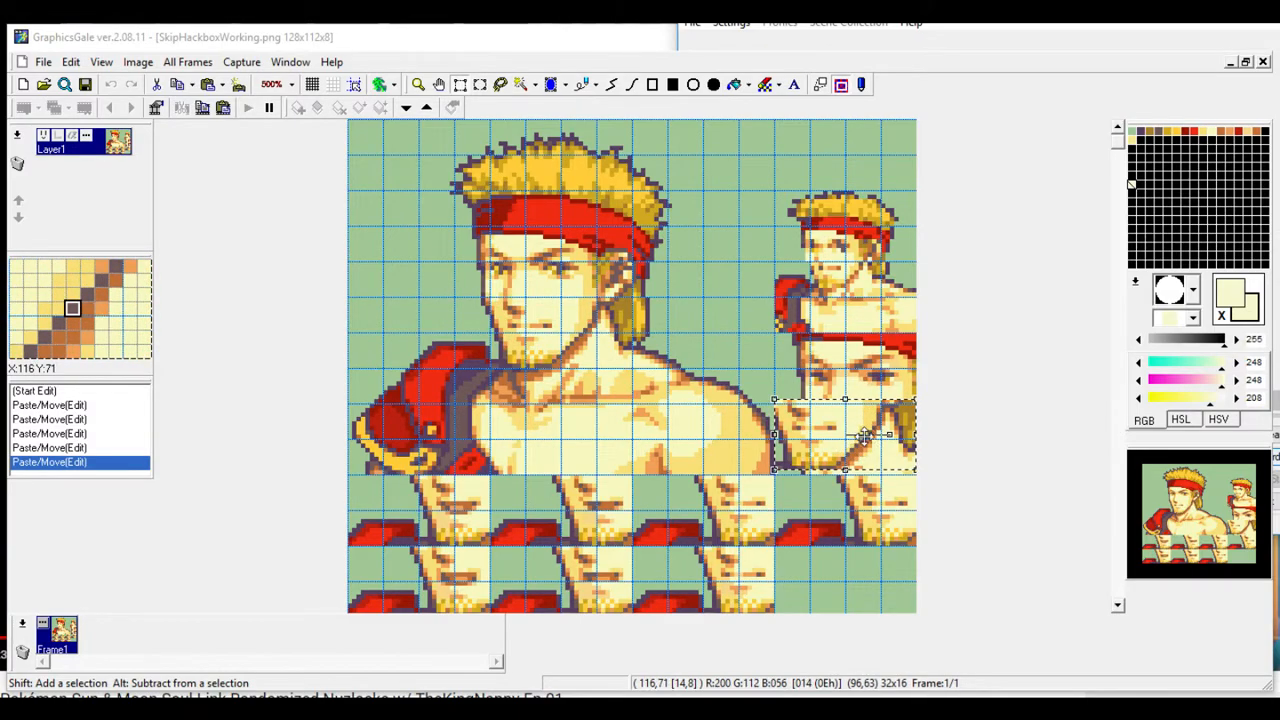
pyautogui.press('Escape')
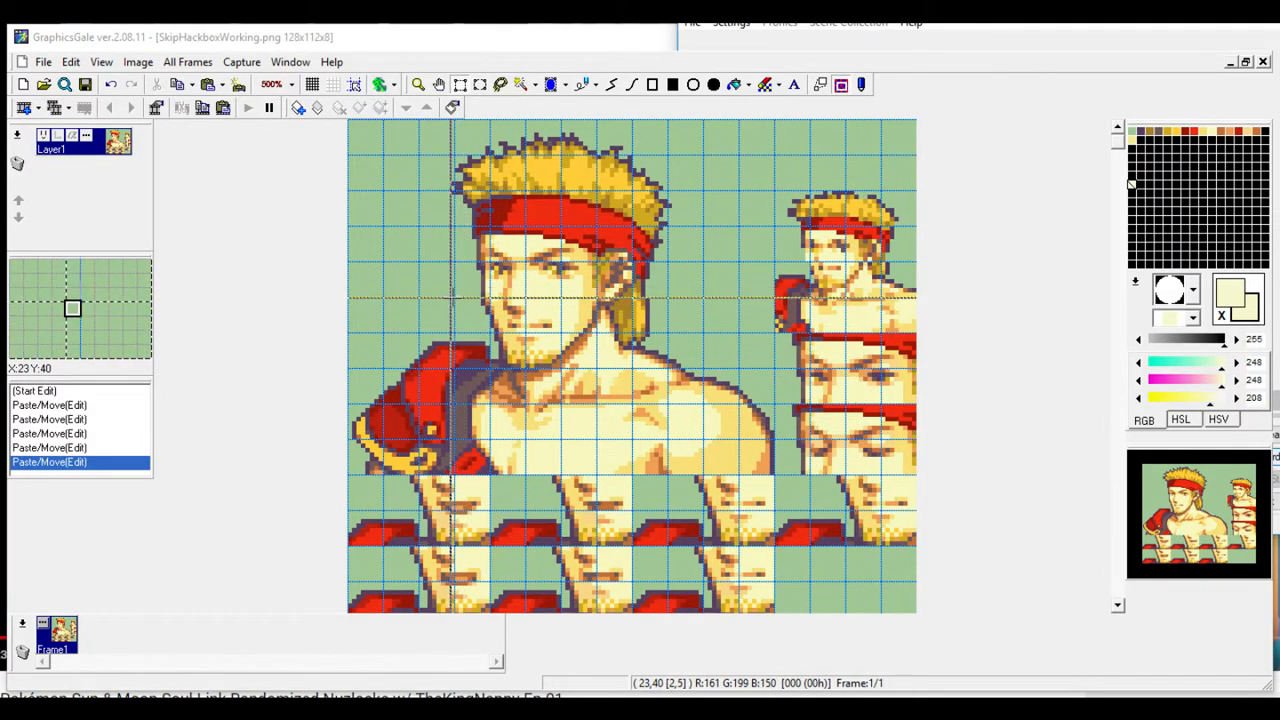
pyautogui.moveTo(455, 297); pyautogui.dragTo(753, 398)
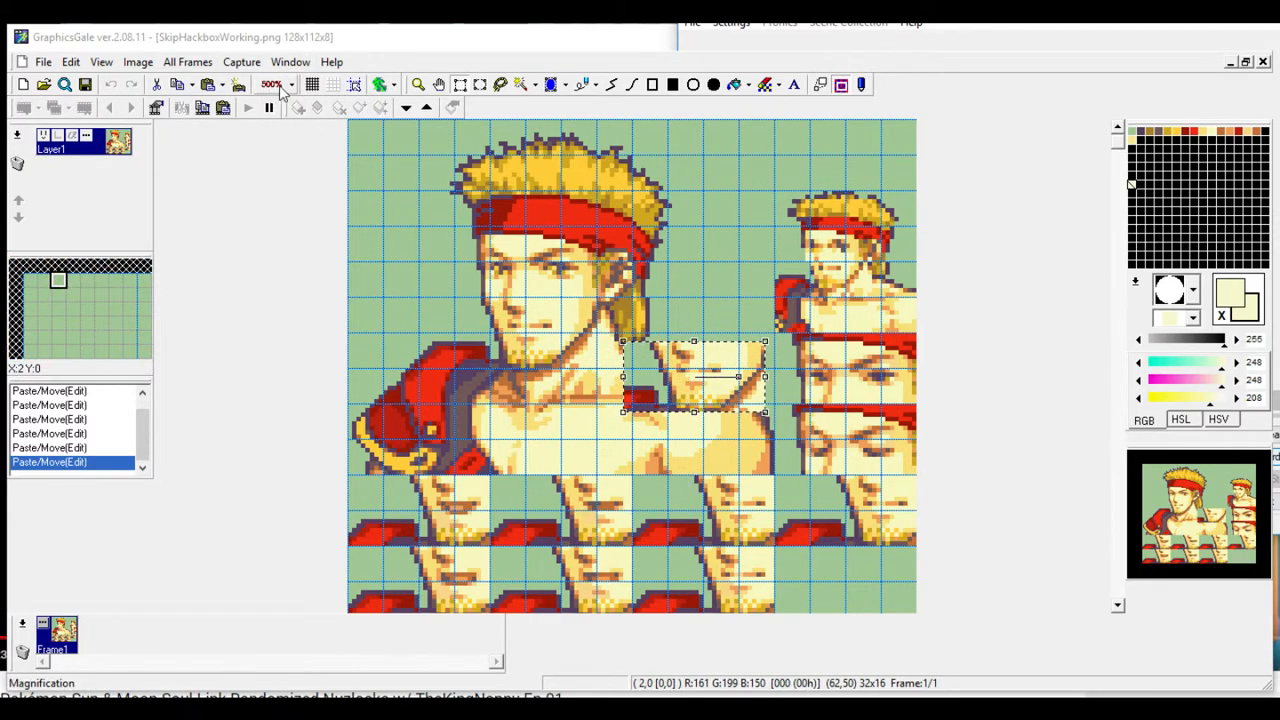
pyautogui.press('Delete')
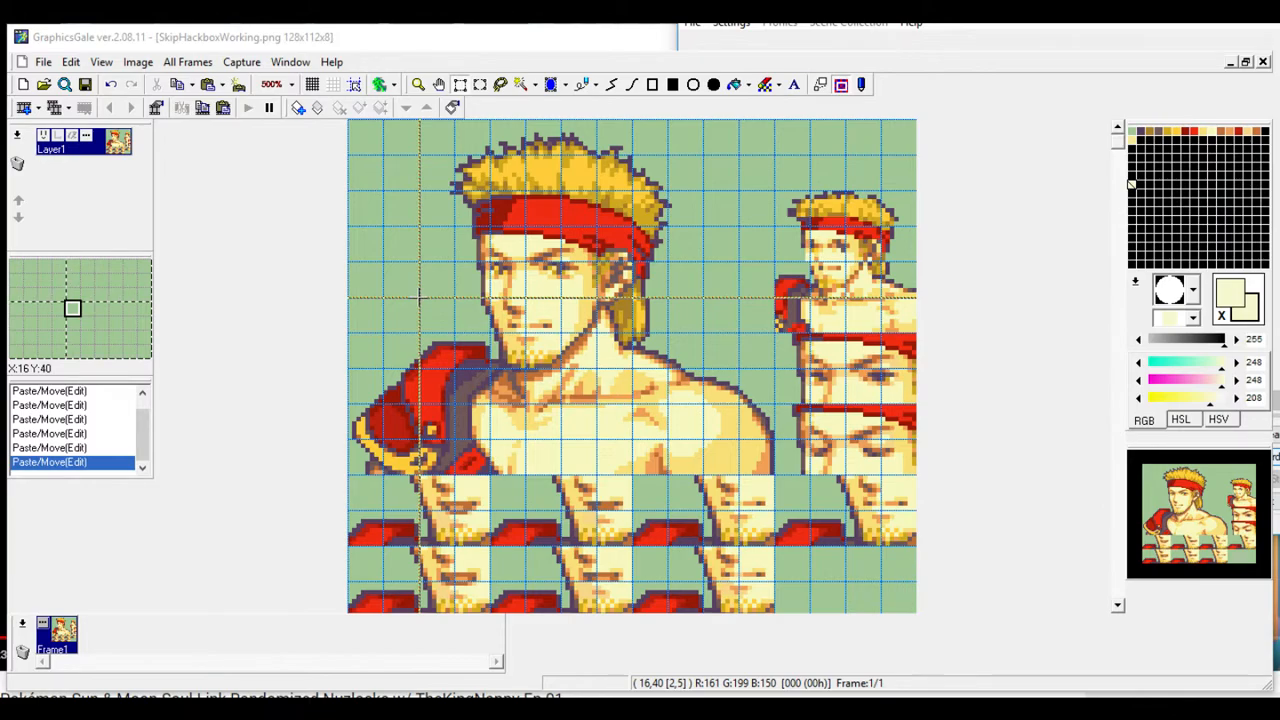
# Step: Try placing the 32×16 mouth area from (16, 40) over the first mouth frame at (0, 80) and over the second at (32, 81)
pyautogui.moveTo(420, 297); pyautogui.dragTo(563, 370)
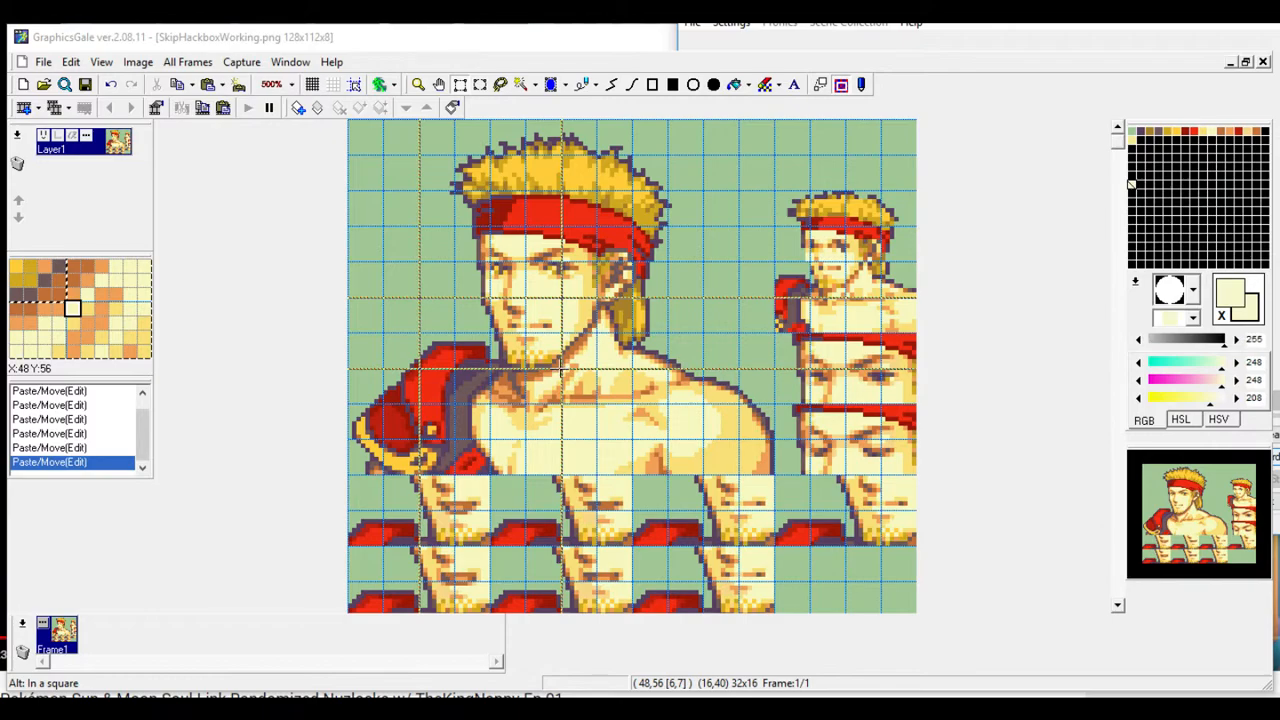
pyautogui.moveTo(563, 370); pyautogui.dragTo(561, 368)
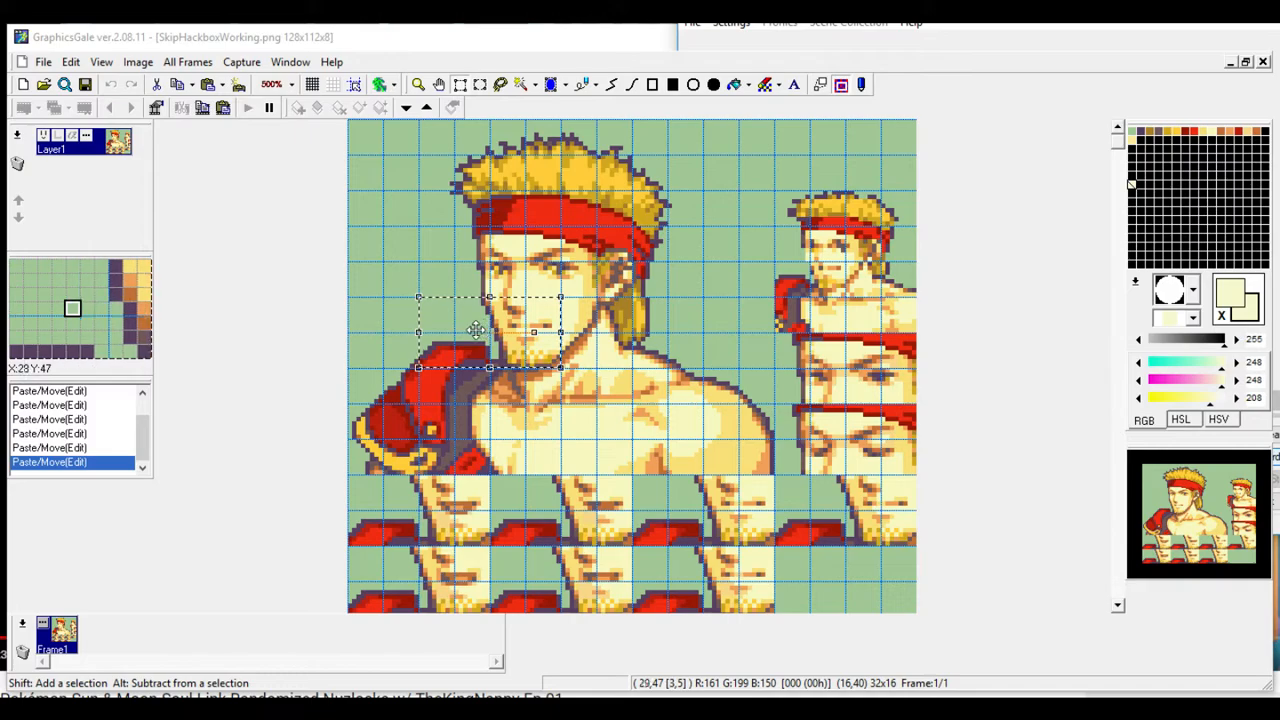
pyautogui.moveTo(481, 330); pyautogui.dragTo(386, 509)
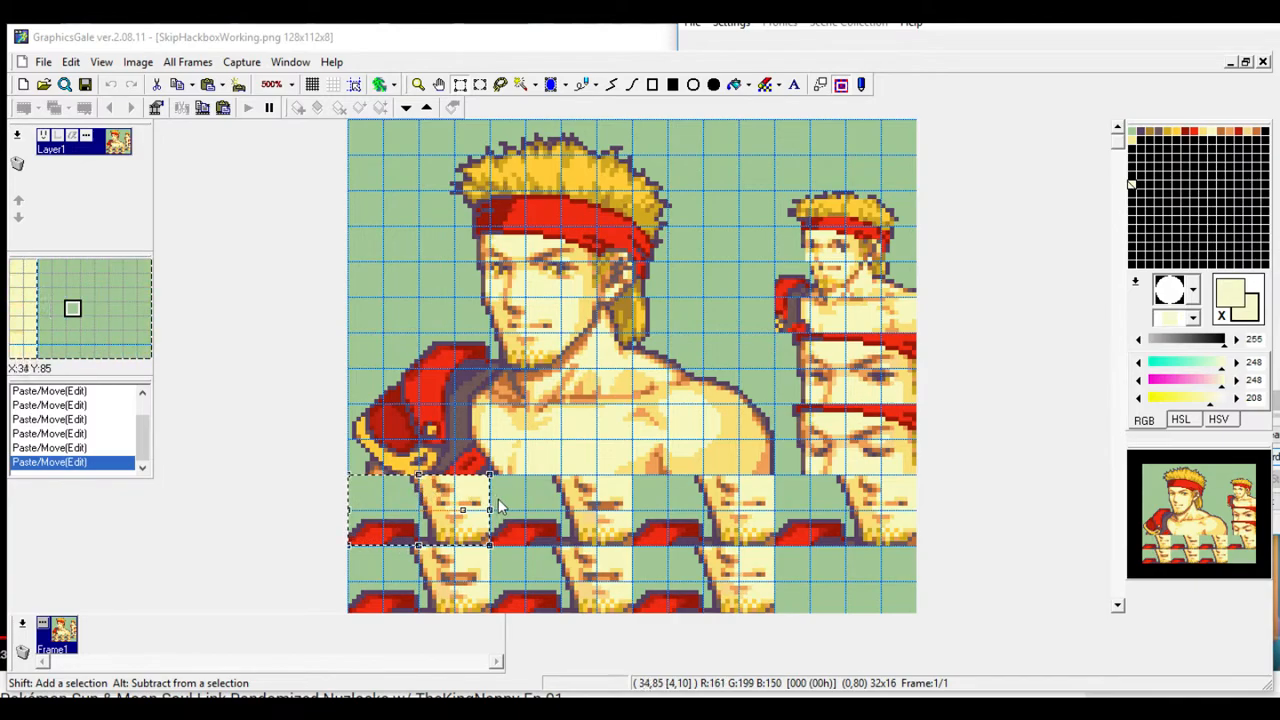
pyautogui.moveTo(420, 508); pyautogui.dragTo(560, 513)
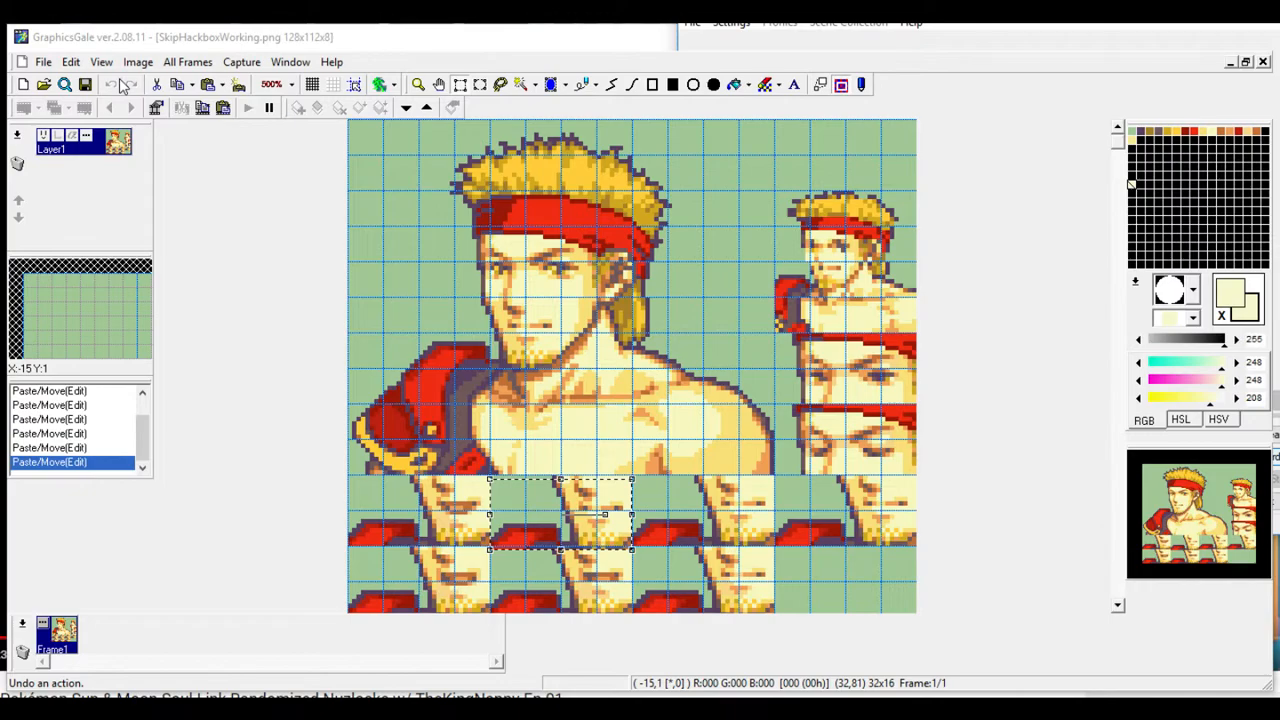
pyautogui.press('Escape')
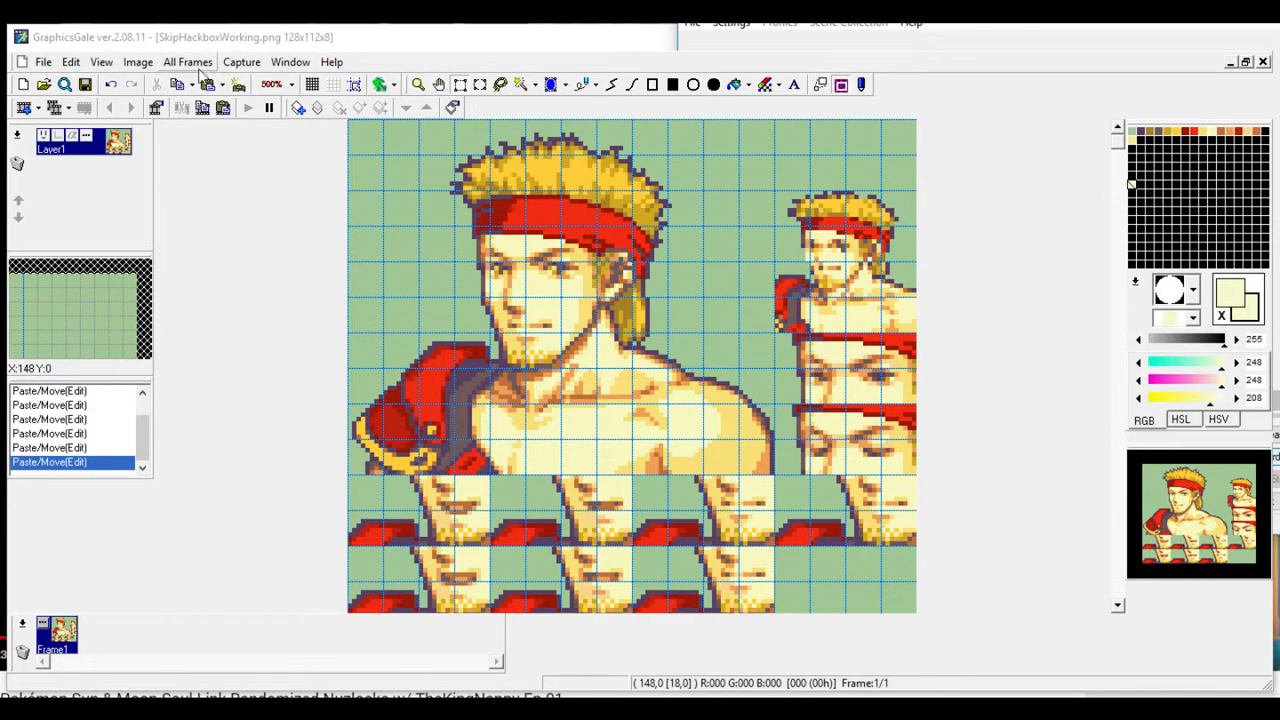
pyautogui.click(140, 62)
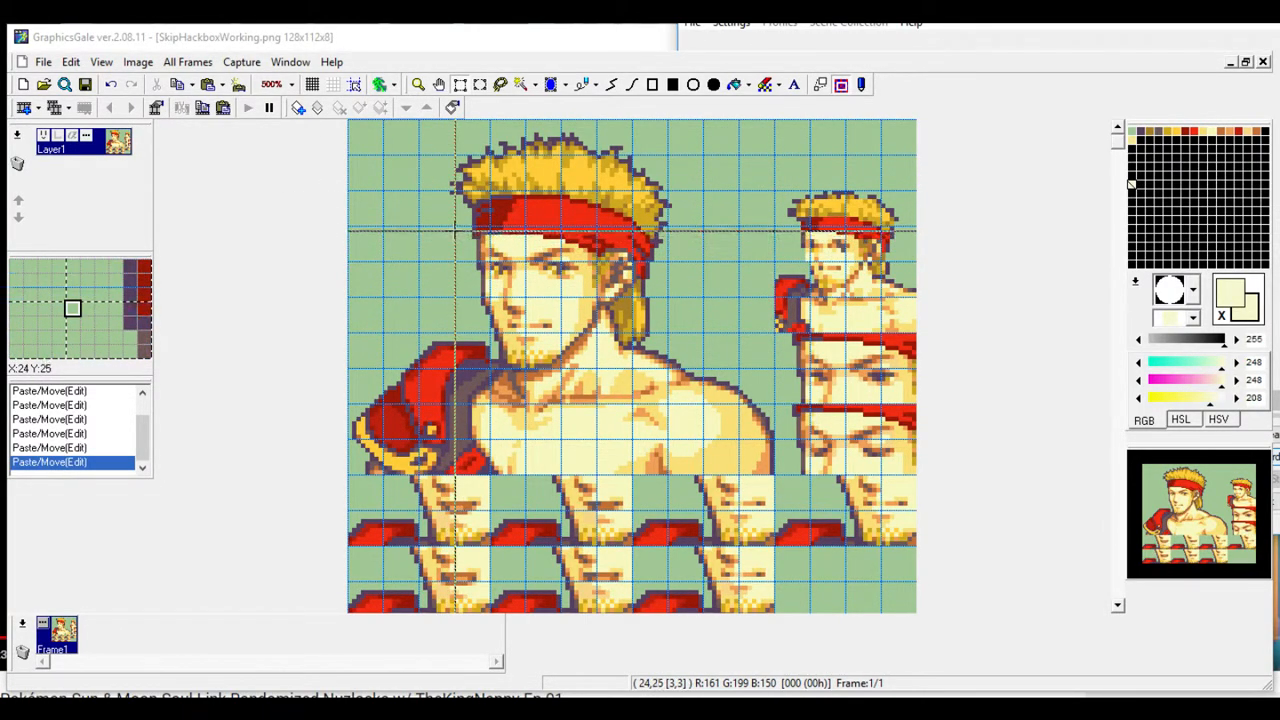
pyautogui.moveTo(452, 298); pyautogui.dragTo(580, 350)
pyautogui.rightClick(580, 351)
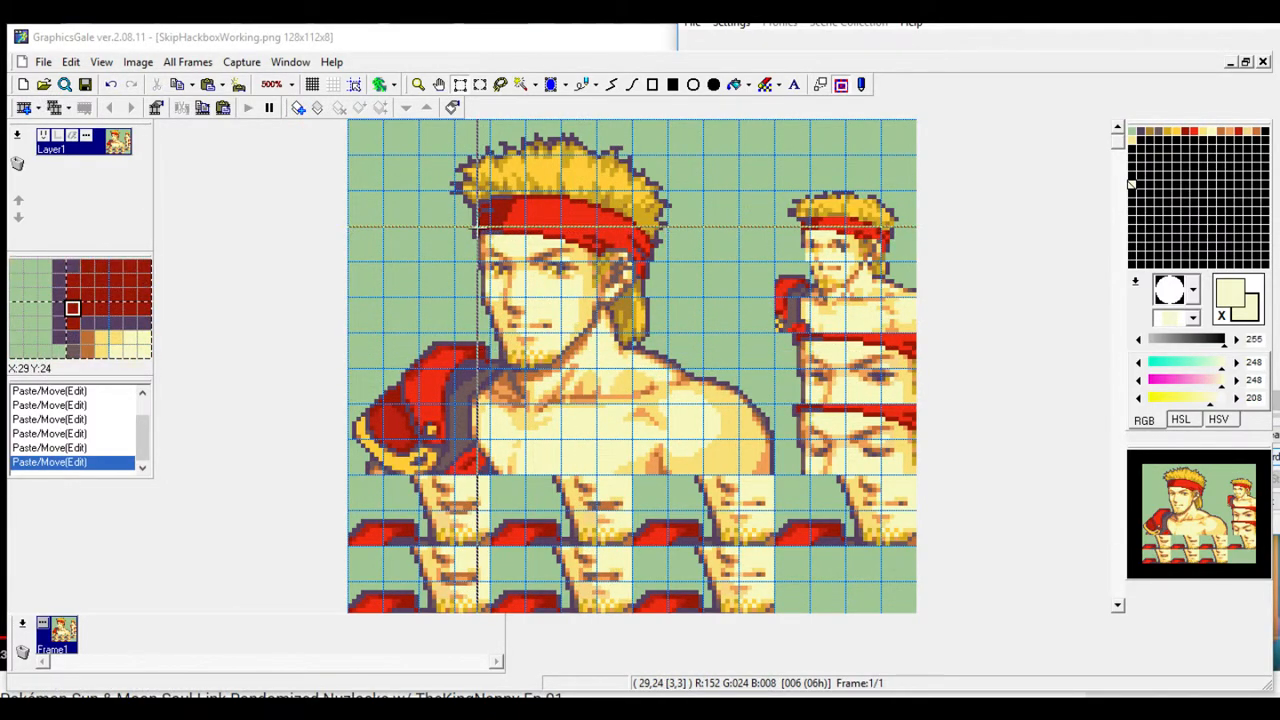